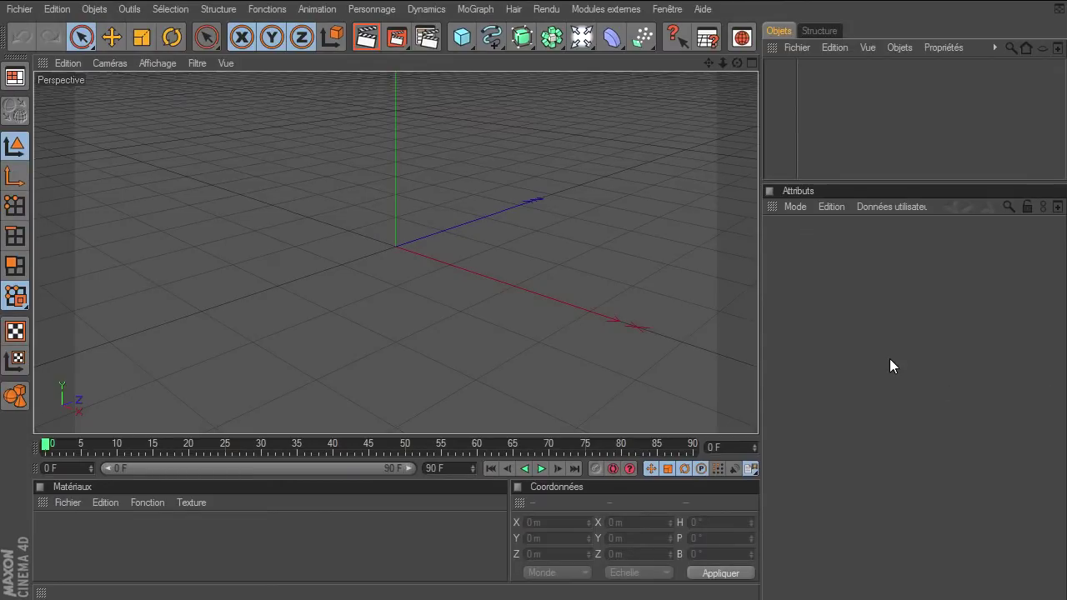
Add a cube and a sphere, moving the sphere along Z to sit beside the cube.
{"action": "left_click", "coordinate": [462, 37]}
{"action": "left_click", "coordinate": [546, 59]}
{"action": "left_click", "coordinate": [462, 36]}
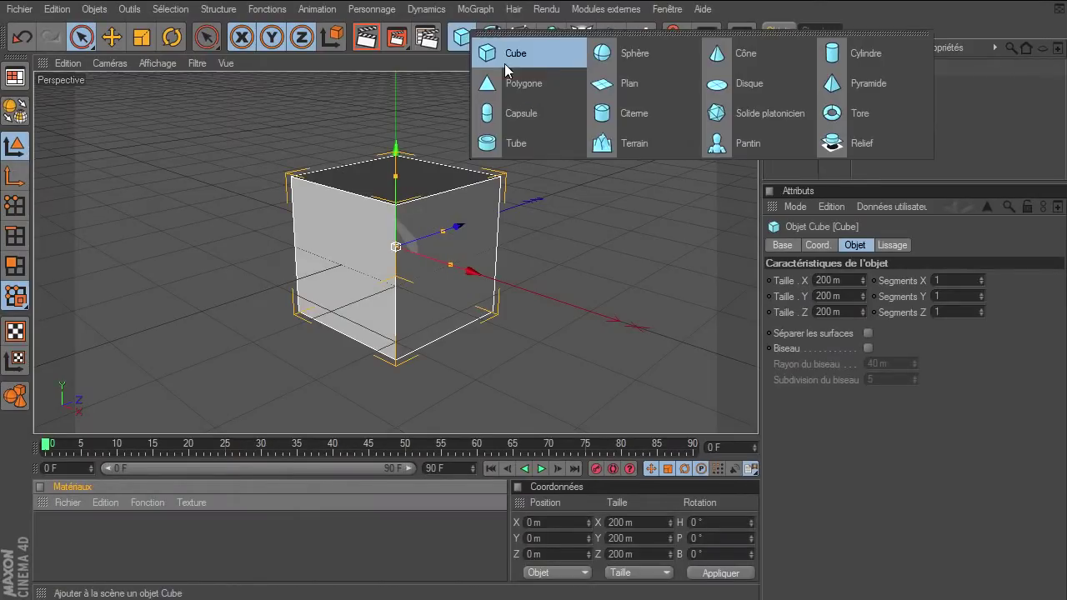
{"action": "left_click", "coordinate": [605, 48]}
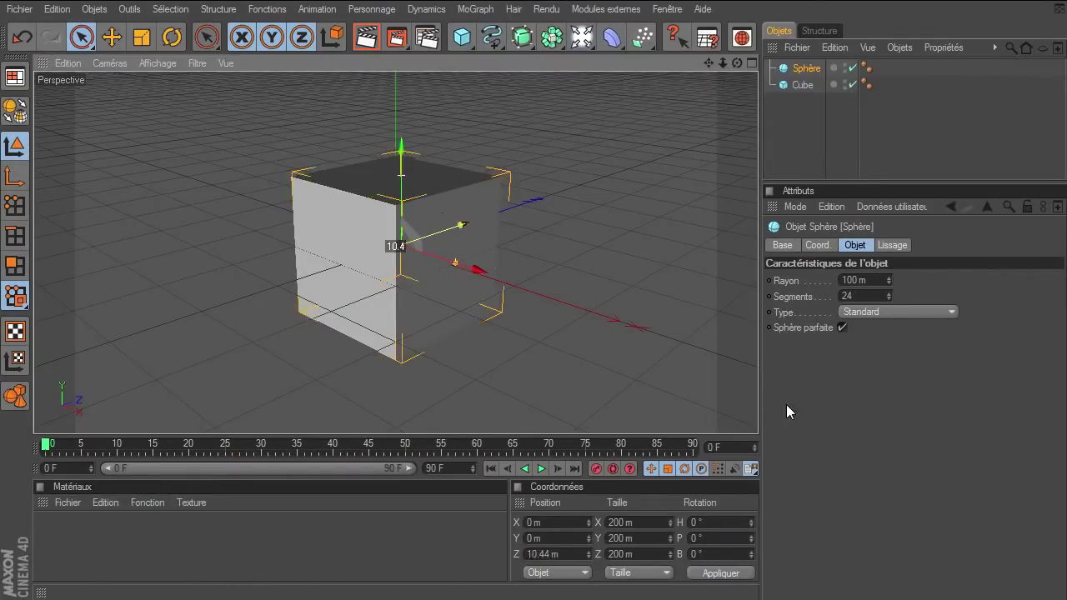
{"action": "left_click_drag", "start_coordinate": [442, 220], "coordinate": [758, 417]}
Enable Biseau on the cube with a 3 m Rayon du biseau.
{"action": "left_click", "coordinate": [328, 257]}
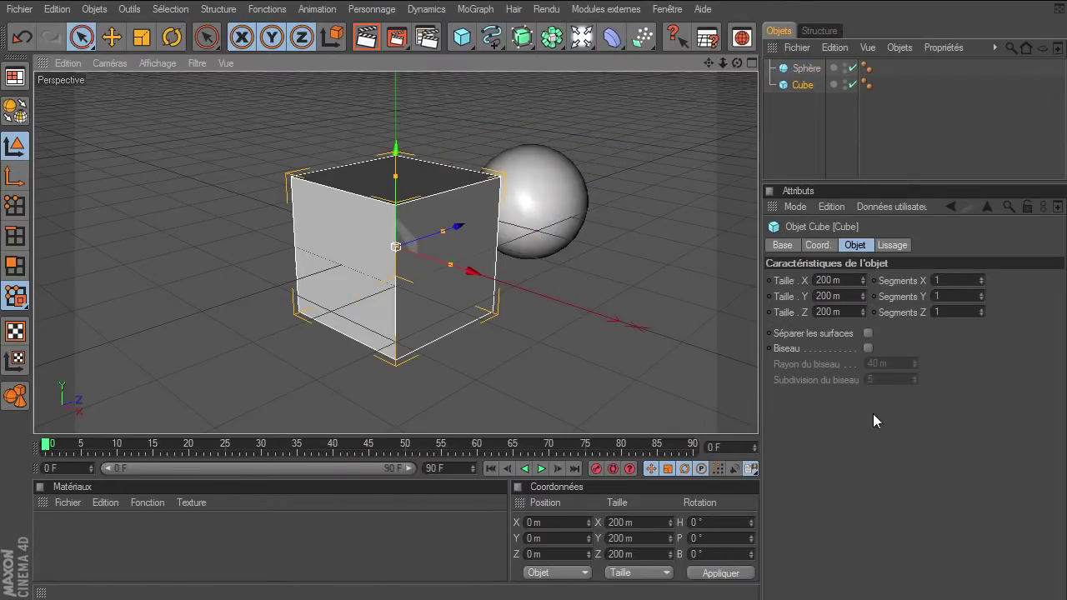
{"action": "left_click", "coordinate": [868, 347]}
{"action": "left_click", "coordinate": [891, 366]}
{"action": "type", "text": "3"}
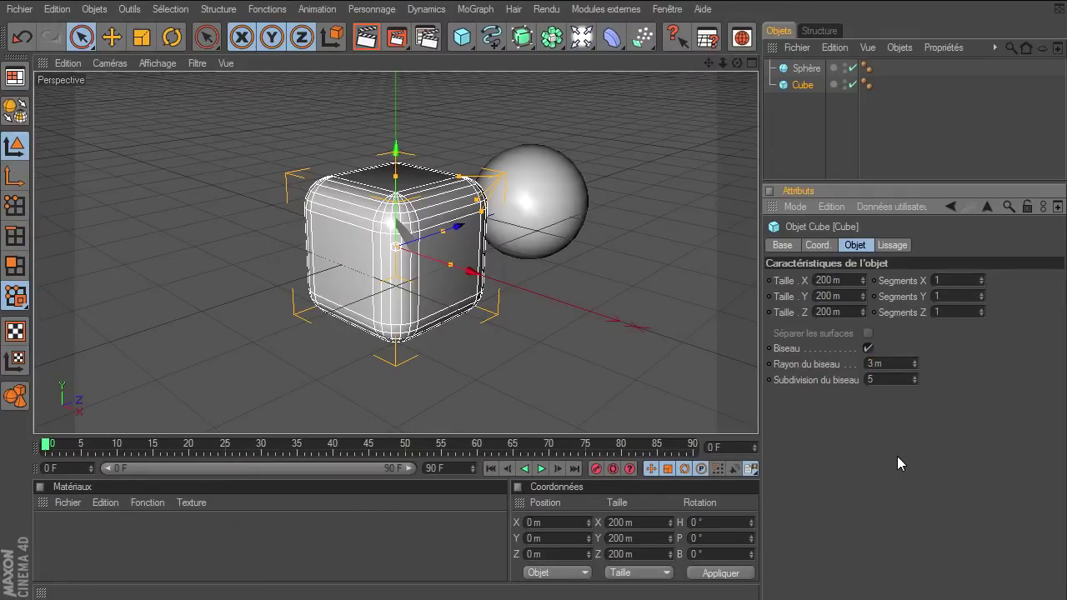
{"action": "left_click", "coordinate": [774, 152]}
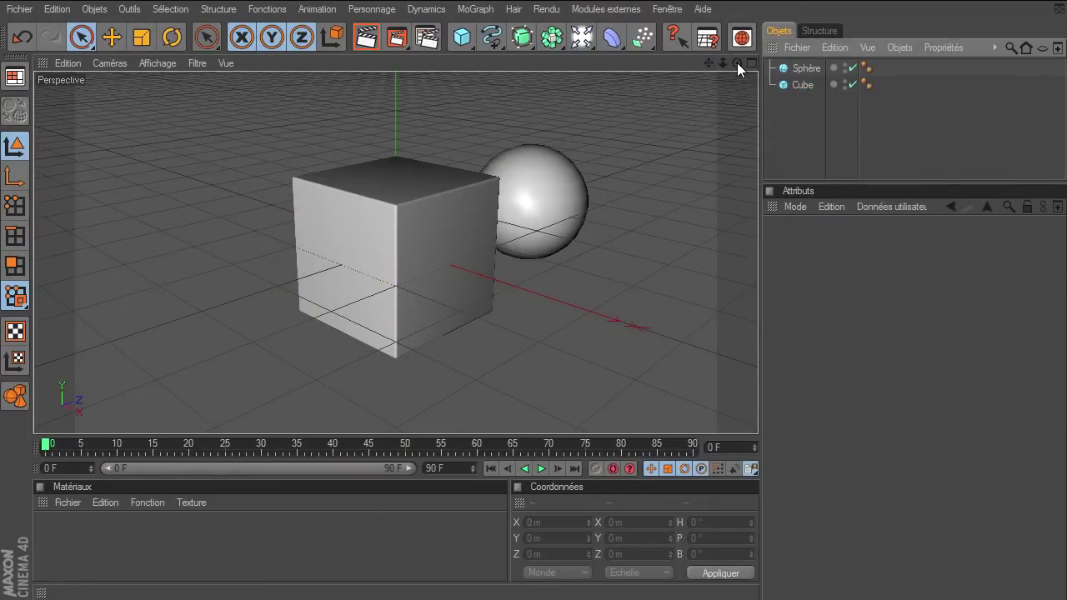
{"action": "left_click_drag", "start_coordinate": [736, 63], "coordinate": [438, 390]}
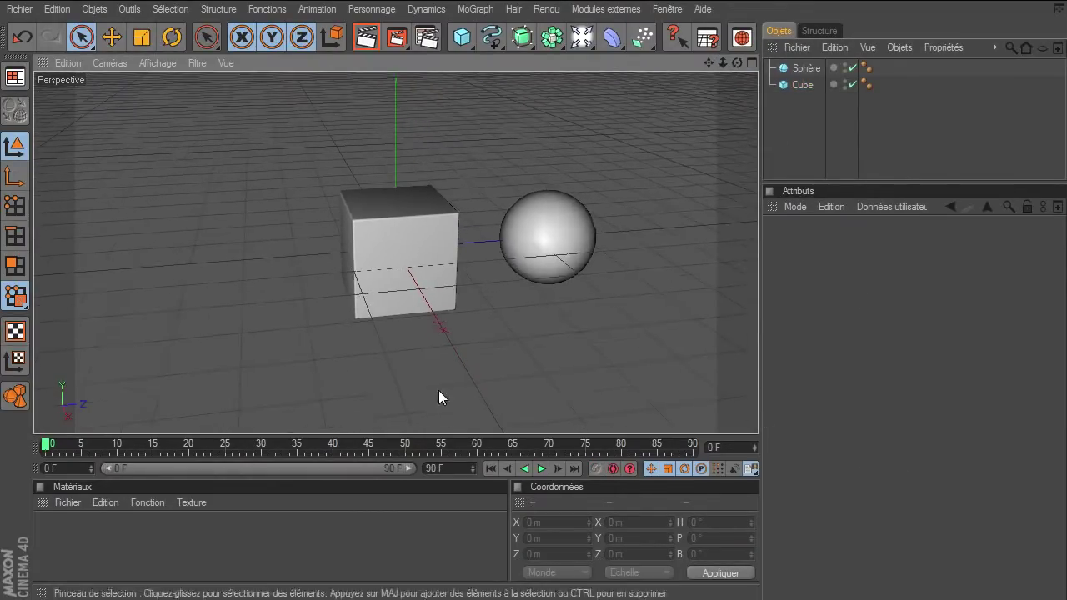
Create material Mat and load the Echiquier checkerboard into its Couleur texture.
{"action": "double_click", "coordinate": [198, 547]}
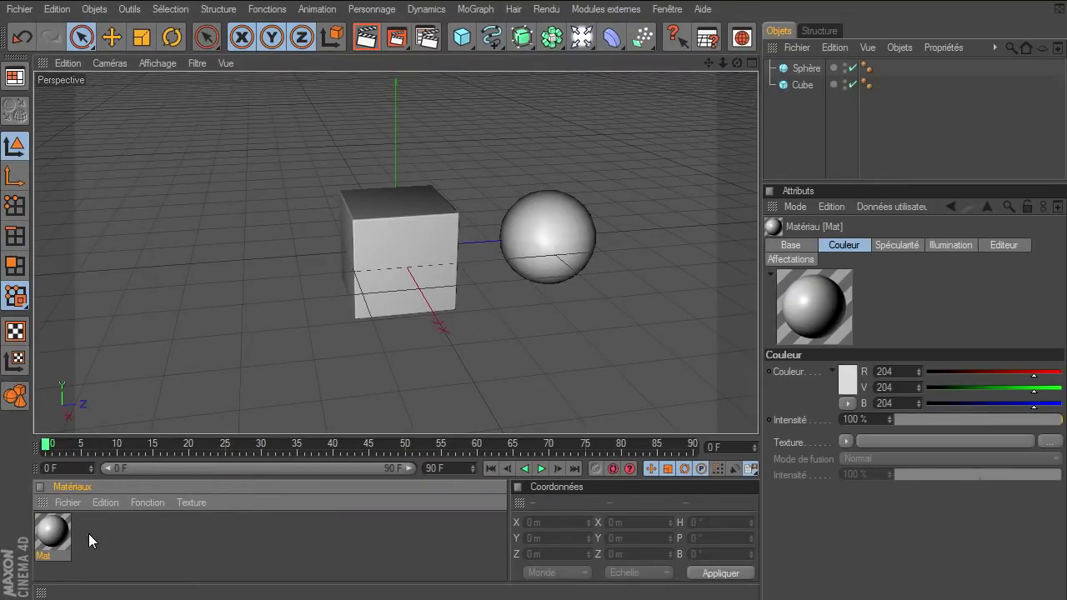
{"action": "double_click", "coordinate": [52, 532]}
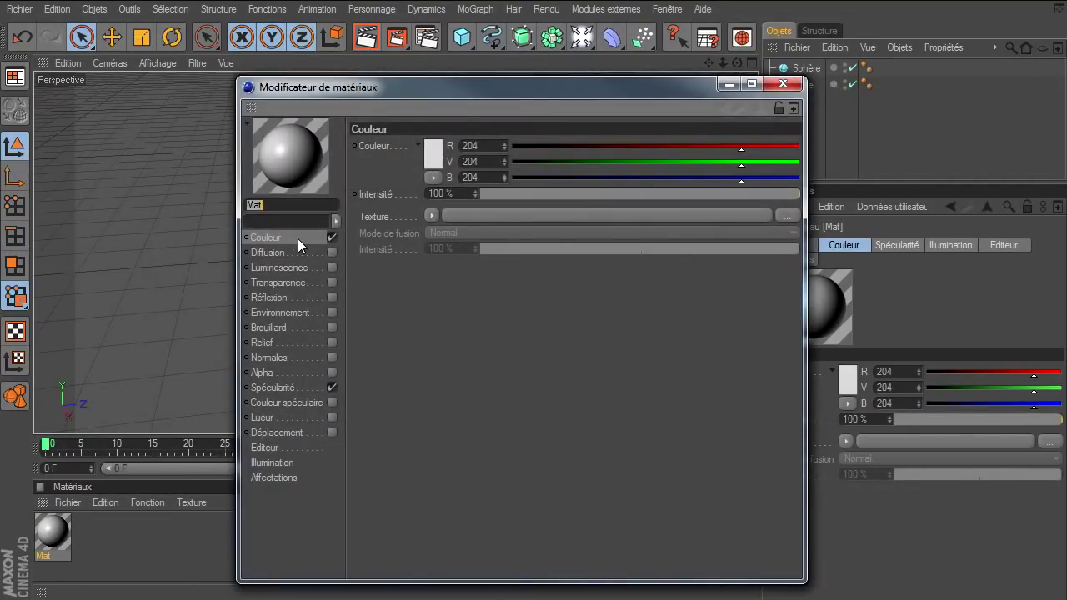
{"action": "left_click", "coordinate": [429, 214]}
{"action": "mouse_move", "coordinate": [466, 551]}
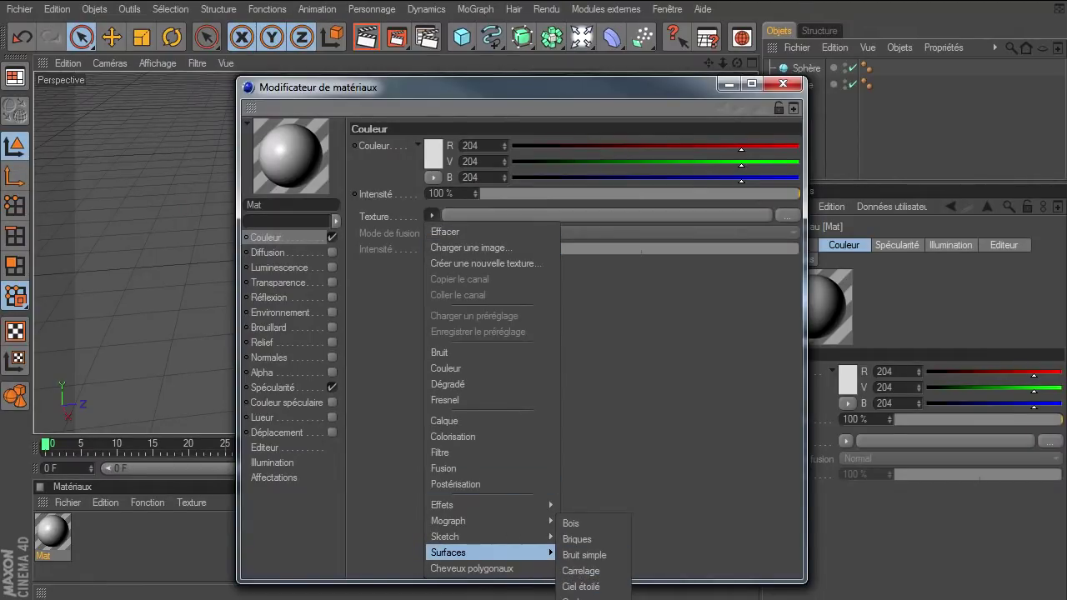
{"action": "left_click", "coordinate": [584, 597]}
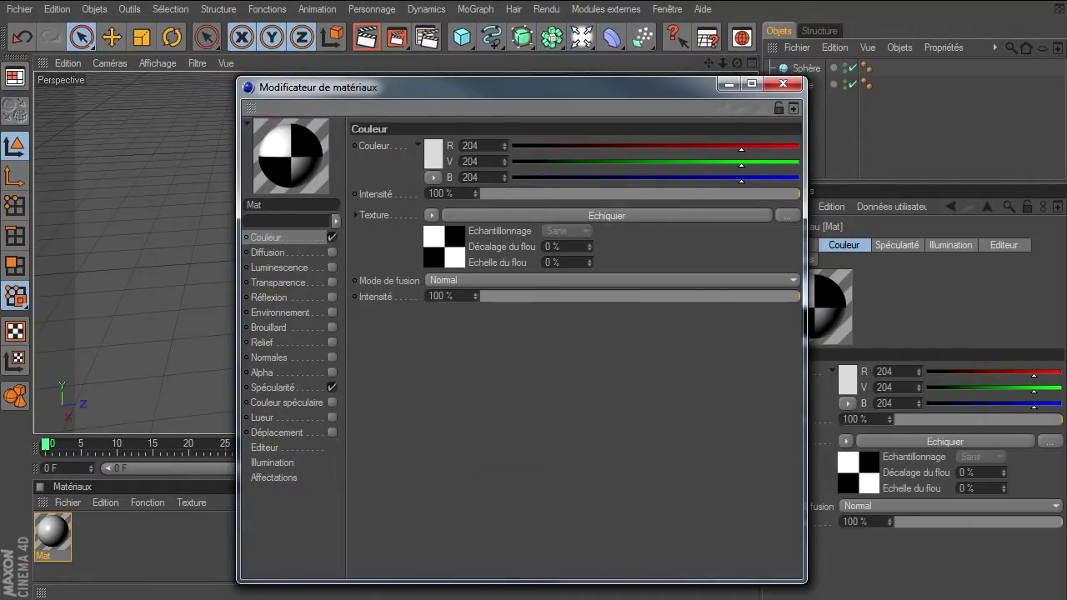
{"action": "left_click", "coordinate": [782, 83]}
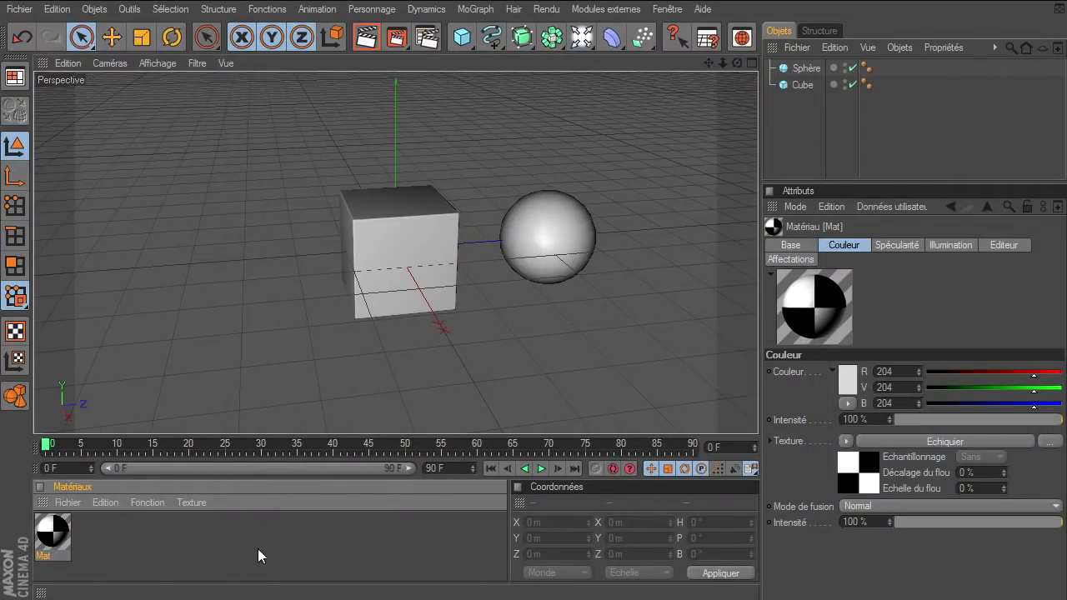
Duplicate Mat into Mat.1–Mat.3 and apply Mat.1 to the cube as a checkerboard.
{"action": "left_click_drag", "start_coordinate": [58, 548], "coordinate": [212, 546], "text": "ctrl"}
{"action": "left_click", "coordinate": [235, 538]}
{"action": "left_click", "coordinate": [96, 532]}
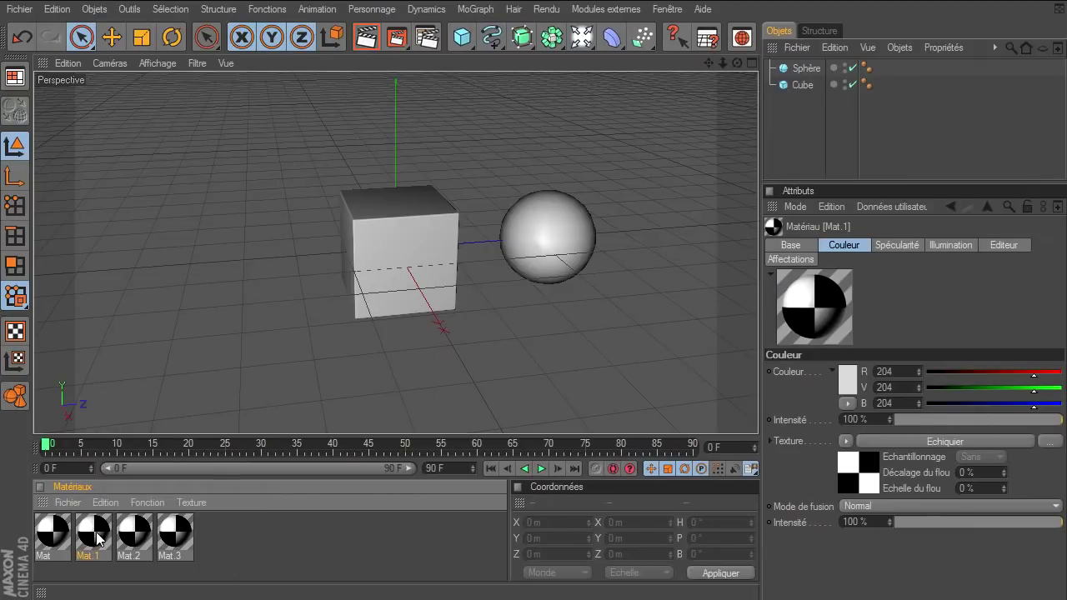
{"action": "left_click_drag", "start_coordinate": [97, 538], "coordinate": [407, 256]}
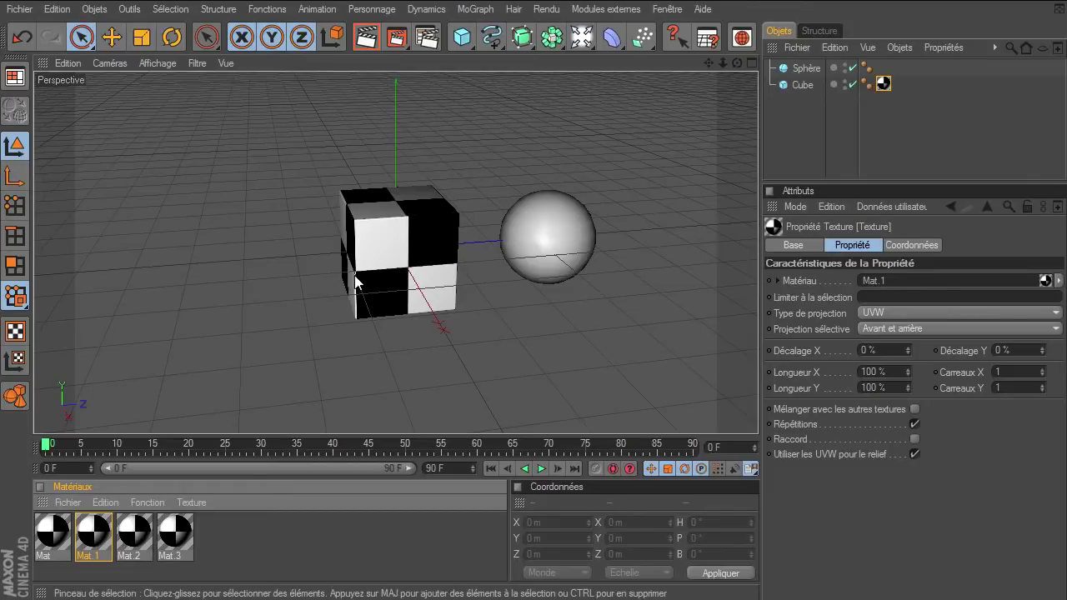
{"action": "left_click_drag", "start_coordinate": [737, 62], "coordinate": [757, 414]}
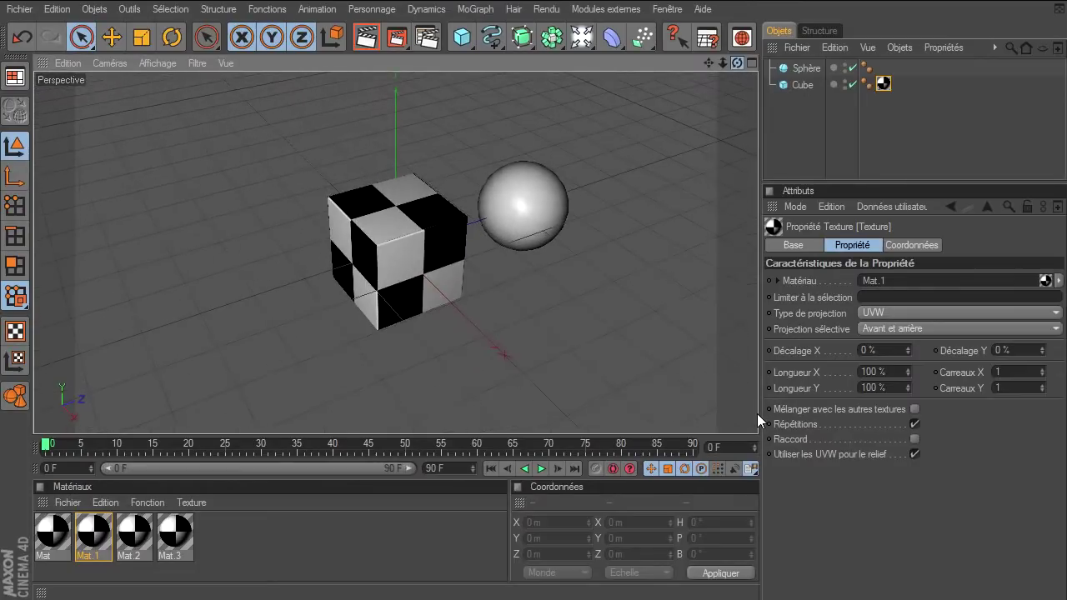
Open Mat.1 in the Material Editor and set its preview to Très grande taille.
{"action": "double_click", "coordinate": [97, 534]}
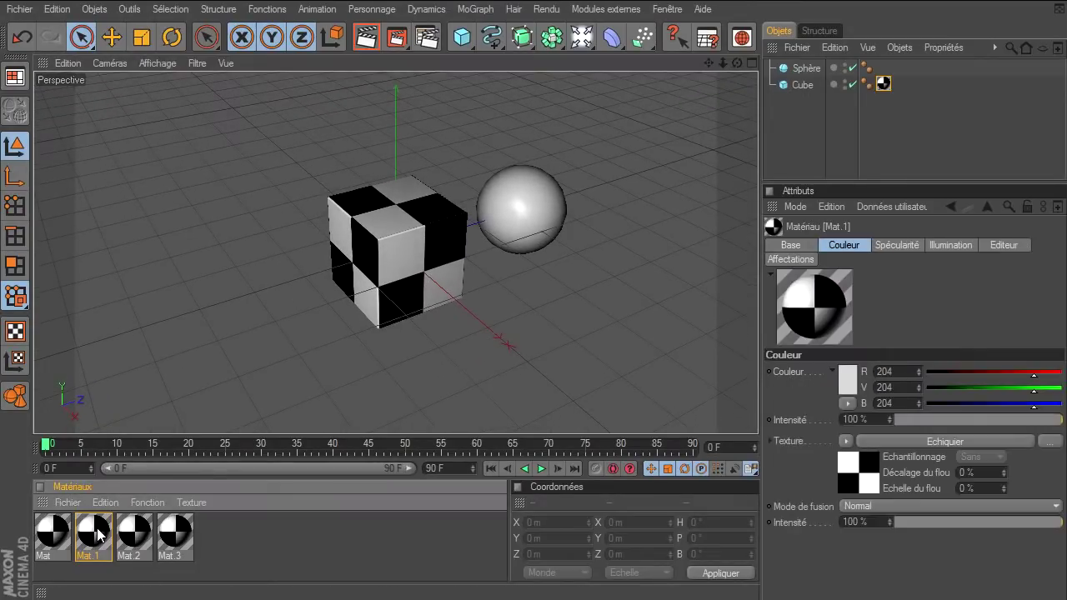
{"action": "left_click_drag", "start_coordinate": [548, 86], "coordinate": [723, 29]}
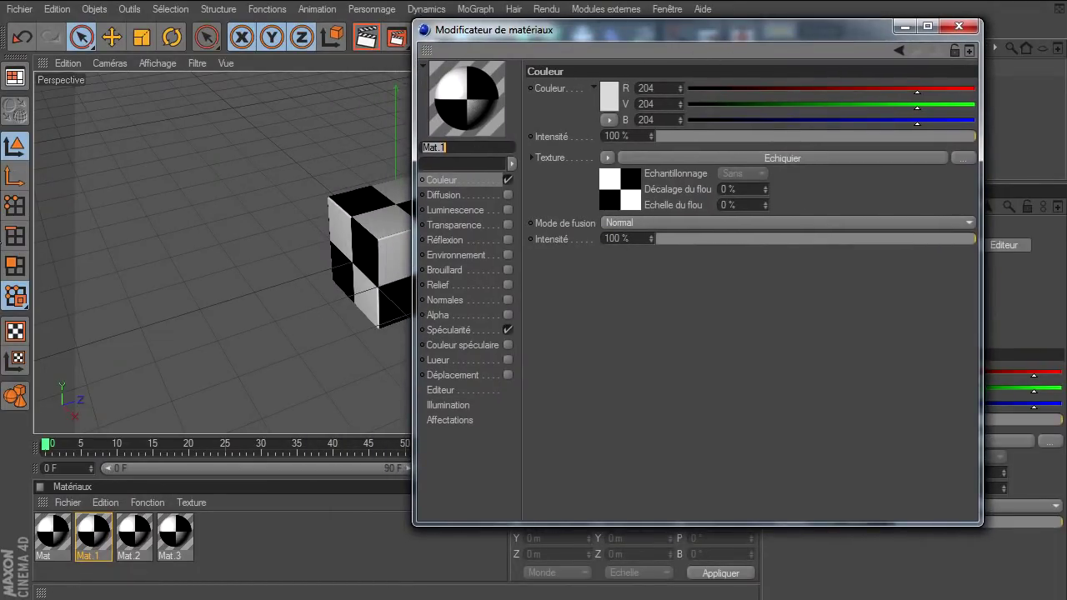
{"action": "right_click", "coordinate": [451, 80]}
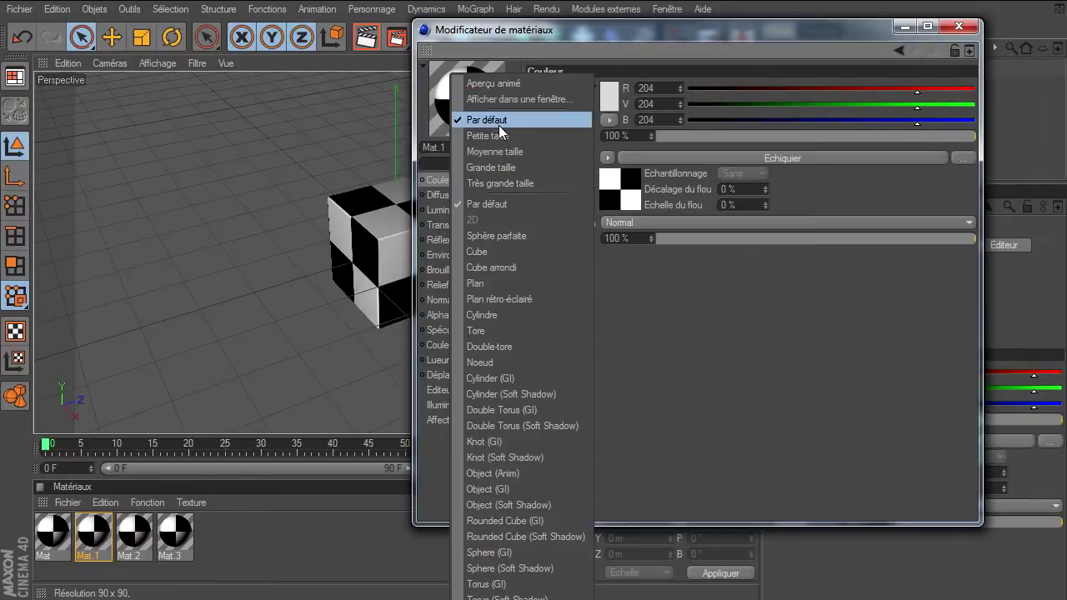
{"action": "left_click", "coordinate": [514, 182]}
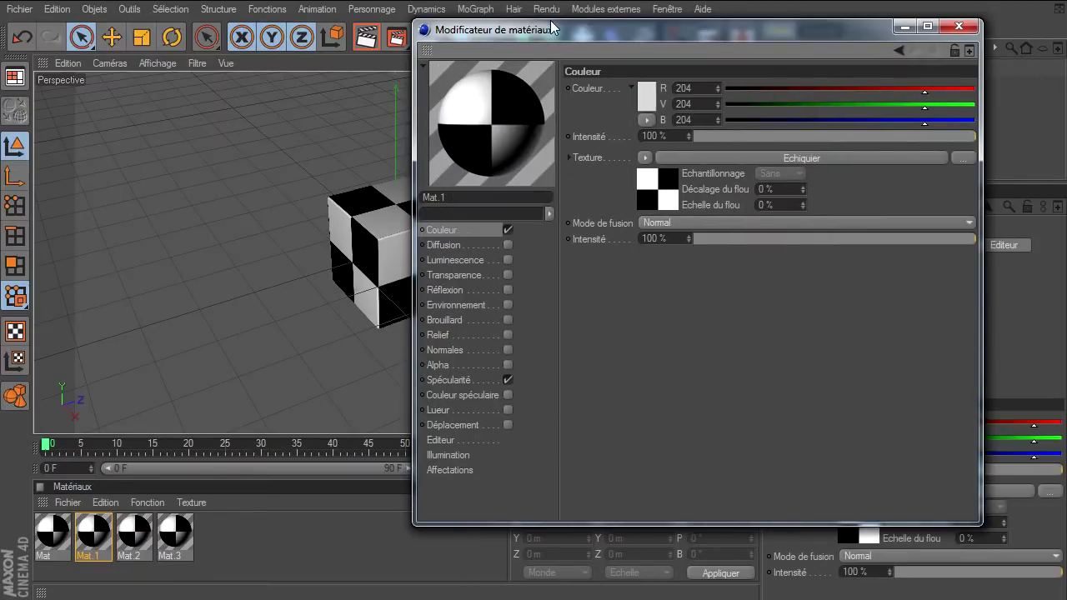
{"action": "left_click_drag", "start_coordinate": [549, 29], "coordinate": [525, 35]}
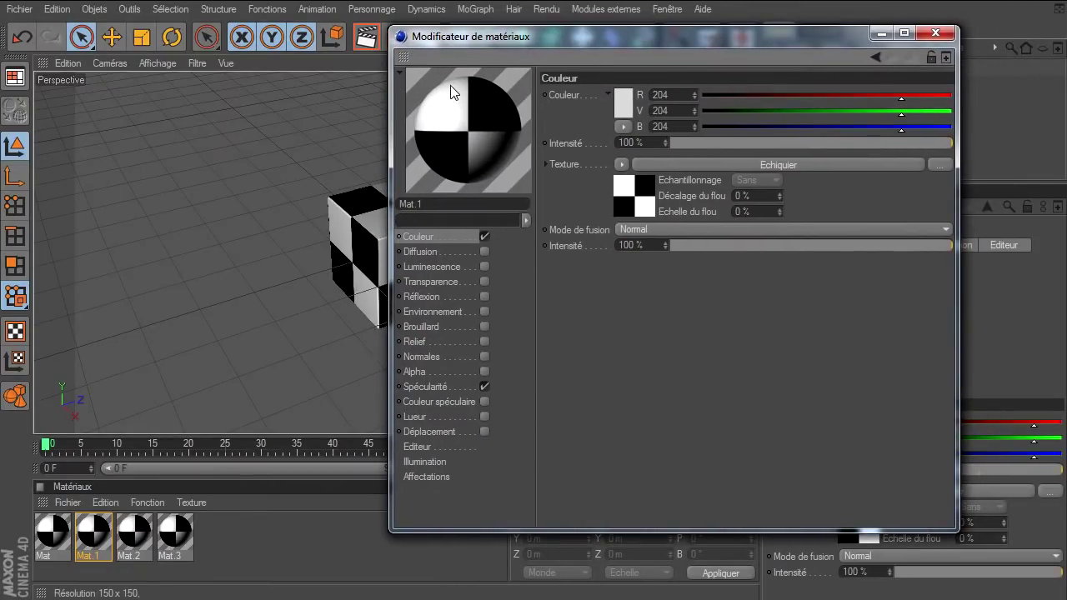
{"action": "right_click", "coordinate": [423, 77]}
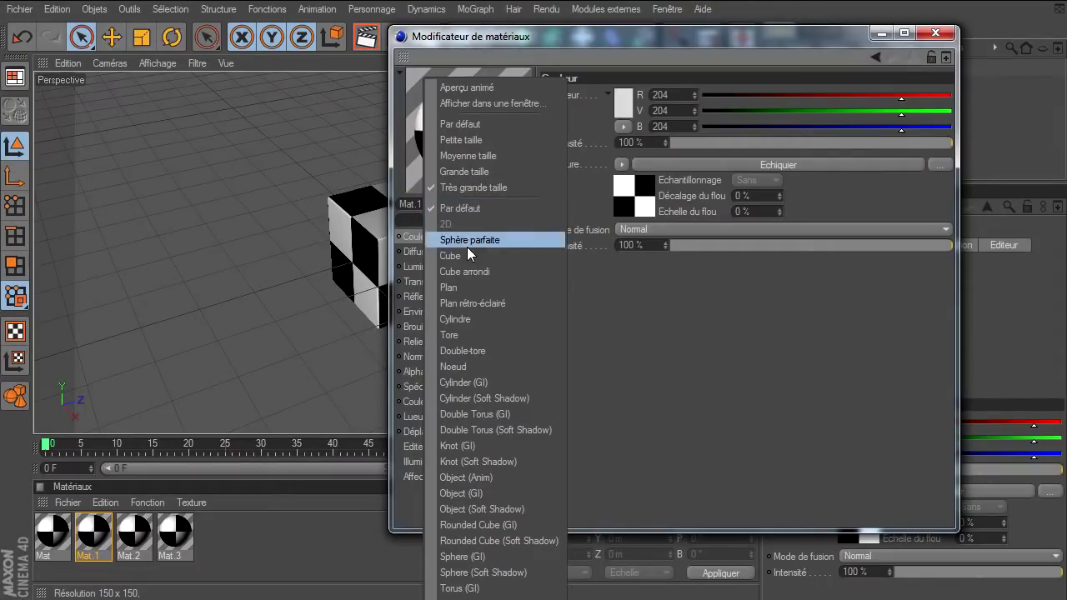
Change Mat.1's preview object from rounded cube to Double-tore and close the editor.
{"action": "left_click", "coordinate": [463, 272]}
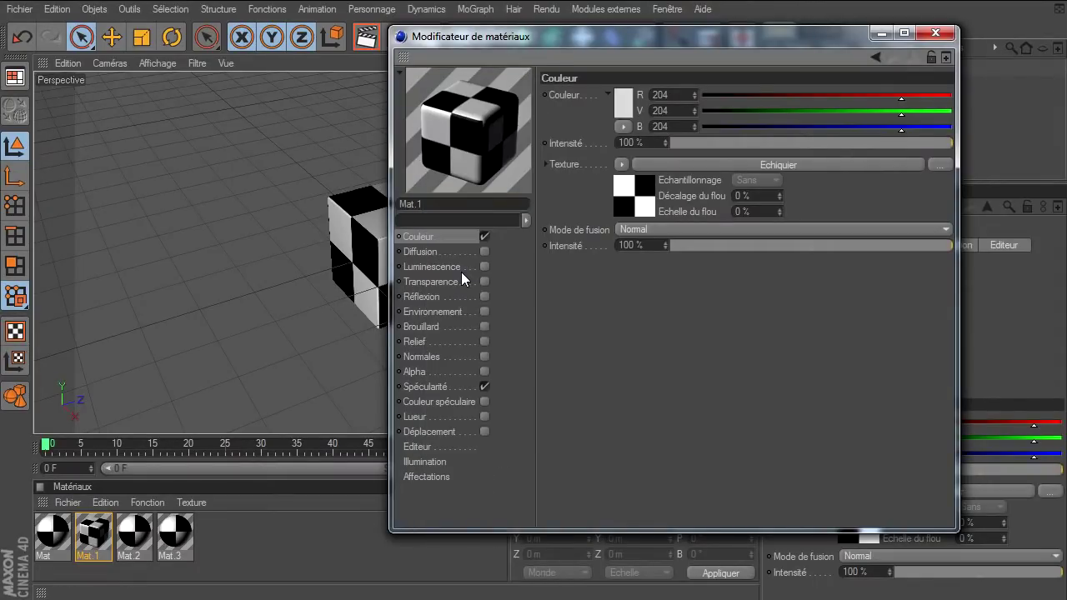
{"action": "left_click_drag", "start_coordinate": [533, 40], "coordinate": [539, 41]}
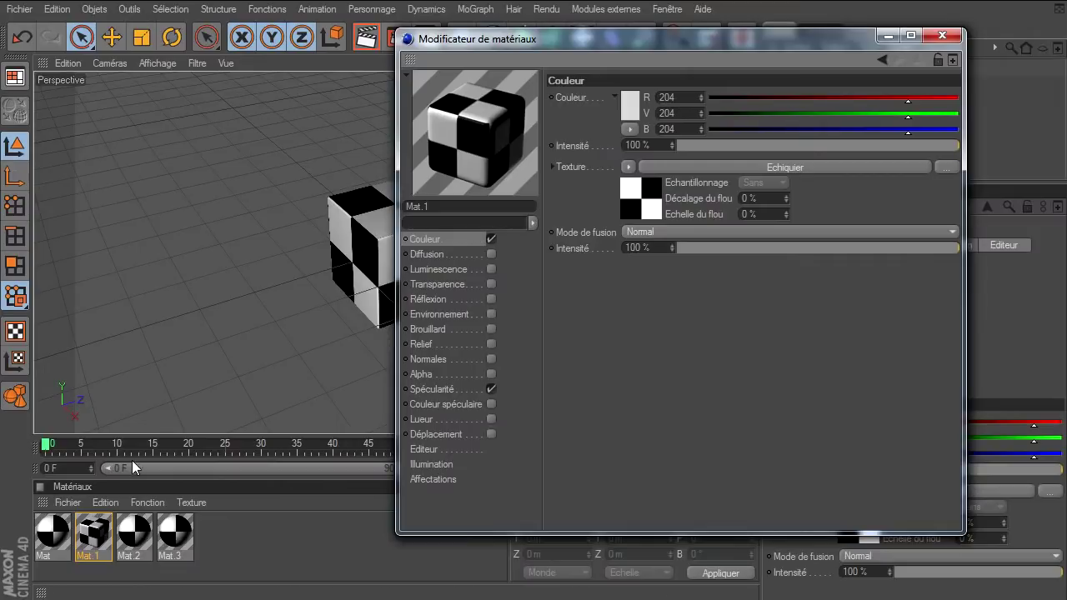
{"action": "mouse_move", "coordinate": [555, 39]}
{"action": "left_mouse_down"}
{"action": "mouse_move", "coordinate": [677, 108]}
{"action": "mouse_move", "coordinate": [659, 85]}
{"action": "left_mouse_up"}
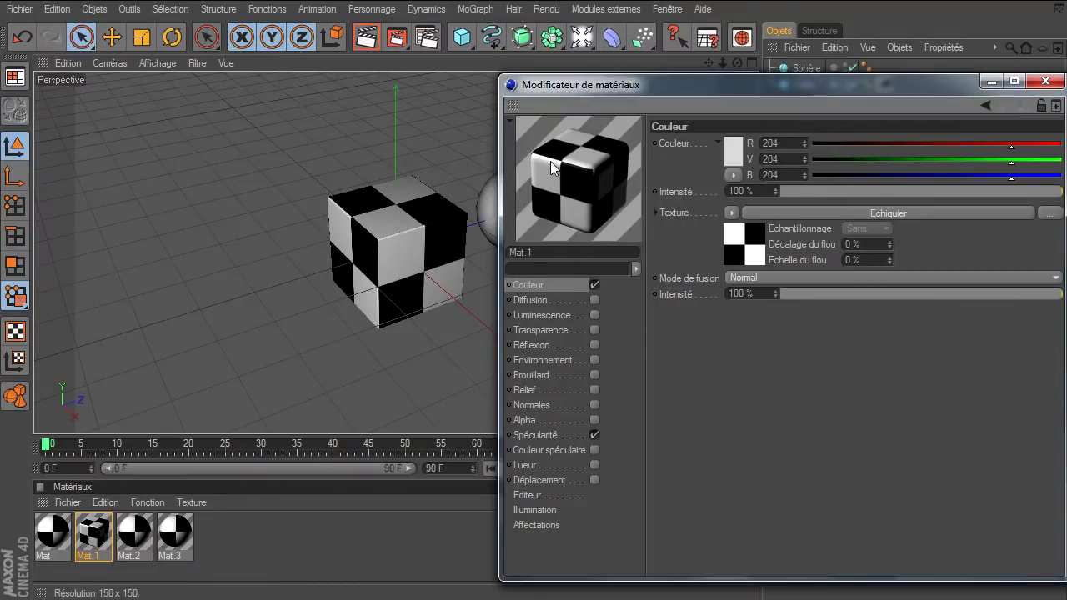
{"action": "left_click_drag", "start_coordinate": [585, 91], "coordinate": [564, 23]}
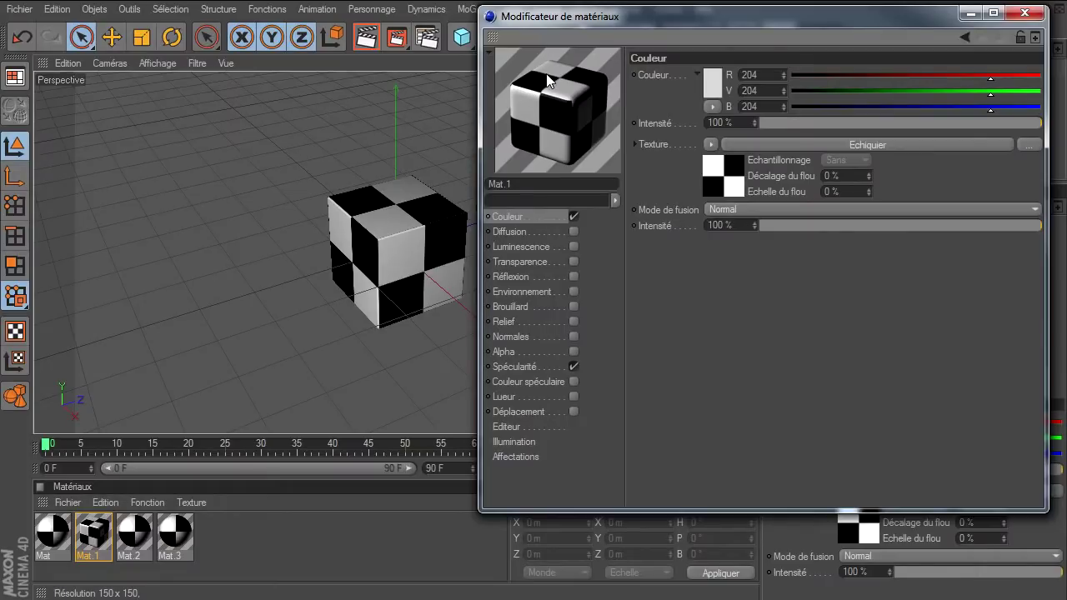
{"action": "right_click", "coordinate": [550, 133]}
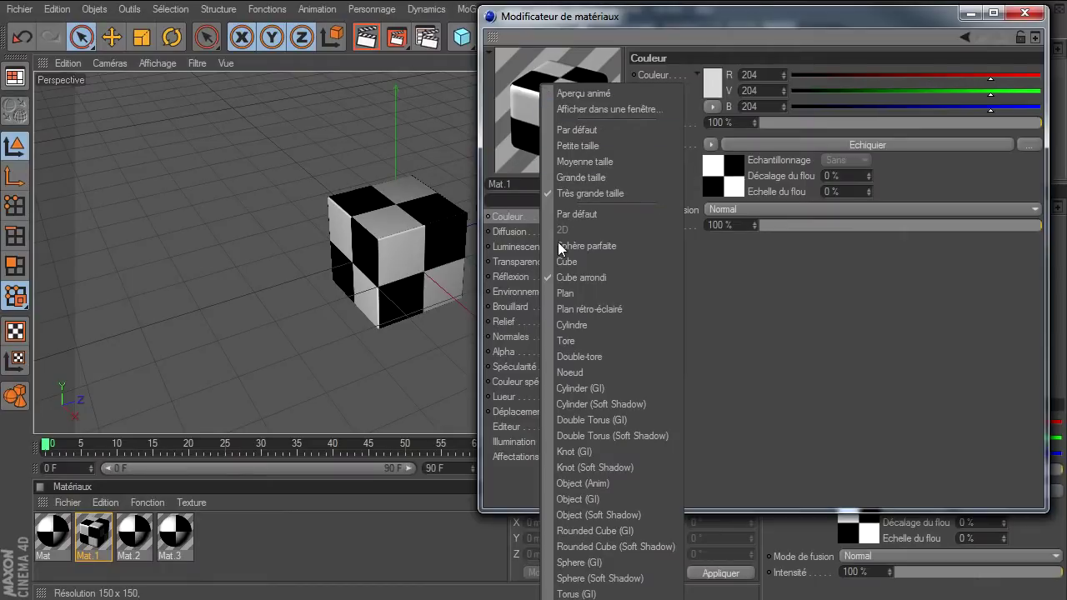
{"action": "left_click", "coordinate": [592, 357]}
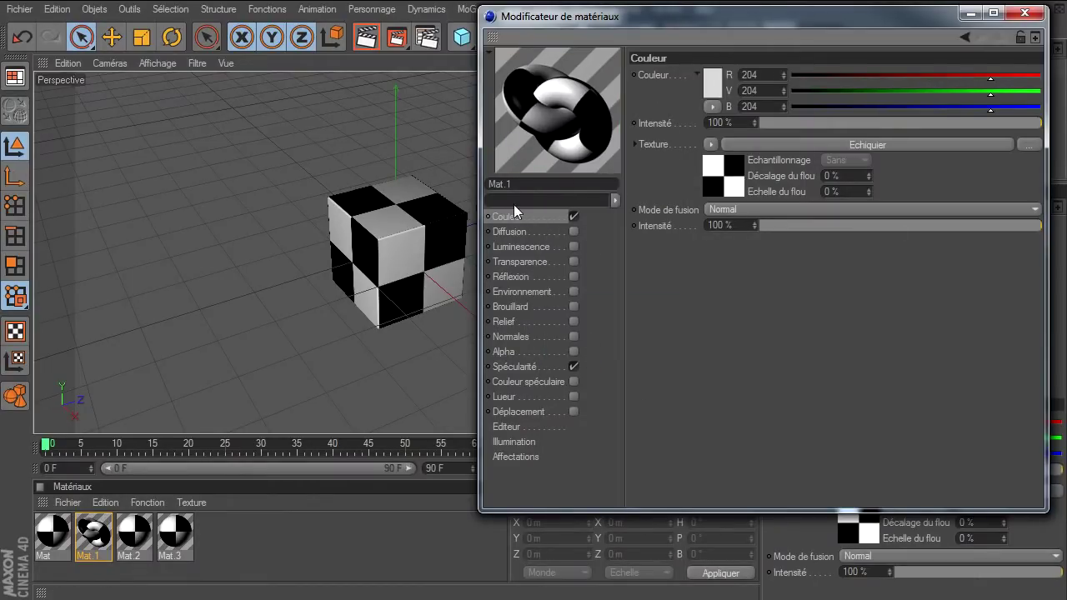
{"action": "left_click", "coordinate": [1025, 13]}
Set Mat.2's preview to Très grande taille with a knot preview object.
{"action": "double_click", "coordinate": [148, 540]}
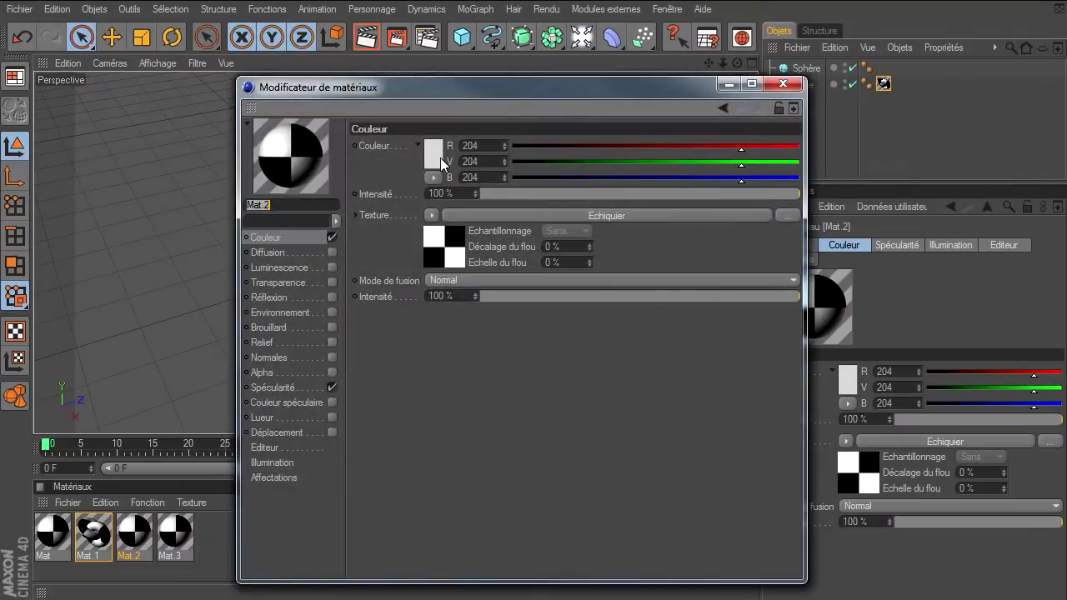
{"action": "right_click", "coordinate": [276, 160]}
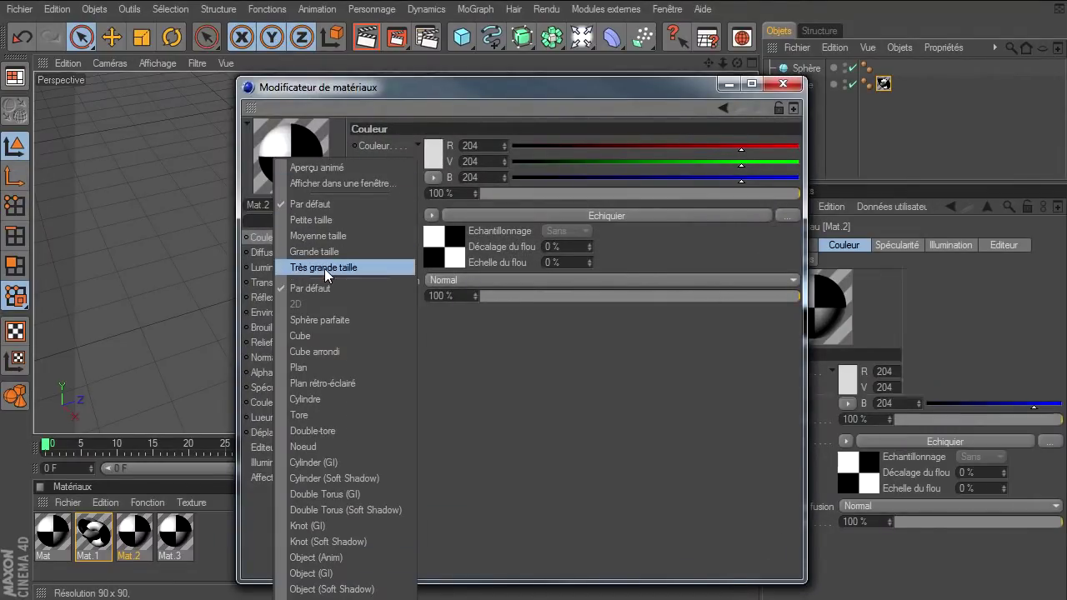
{"action": "left_click", "coordinate": [324, 268]}
{"action": "left_click_drag", "start_coordinate": [413, 80], "coordinate": [485, 2]}
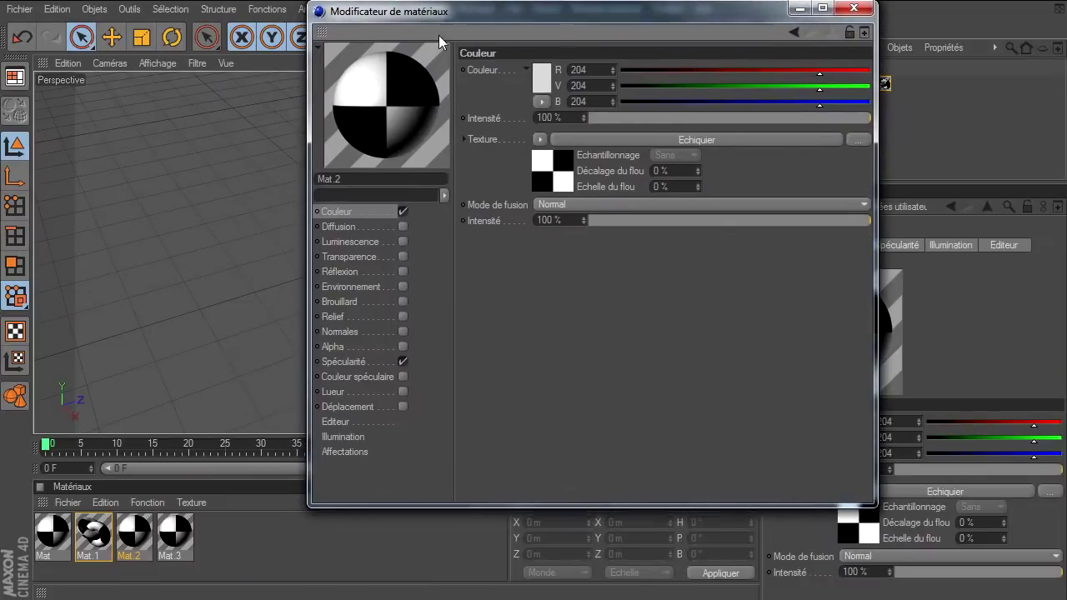
{"action": "right_click", "coordinate": [375, 80]}
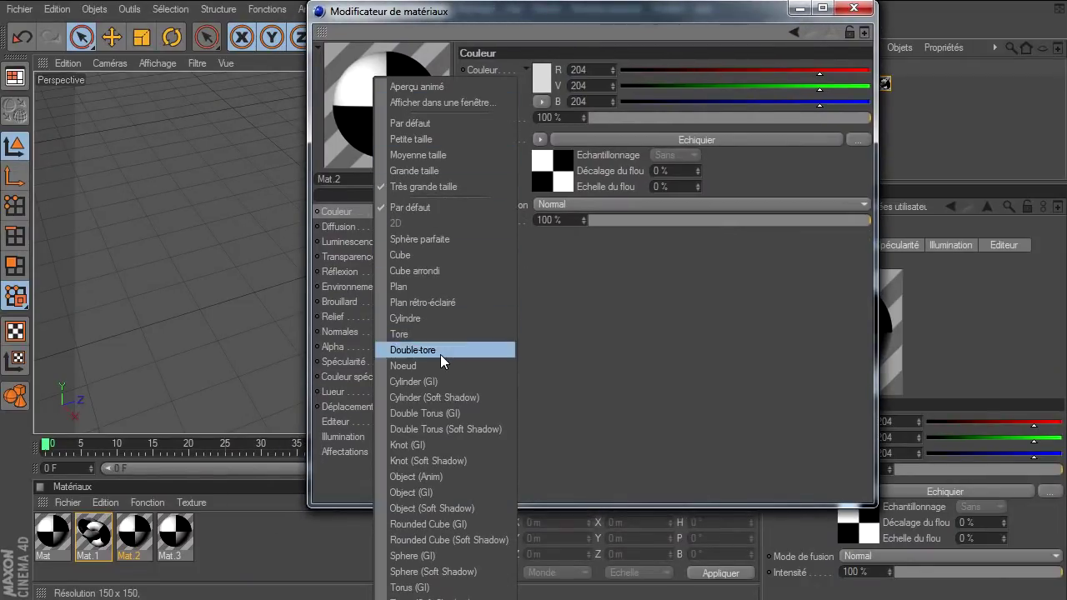
{"action": "left_click", "coordinate": [423, 447]}
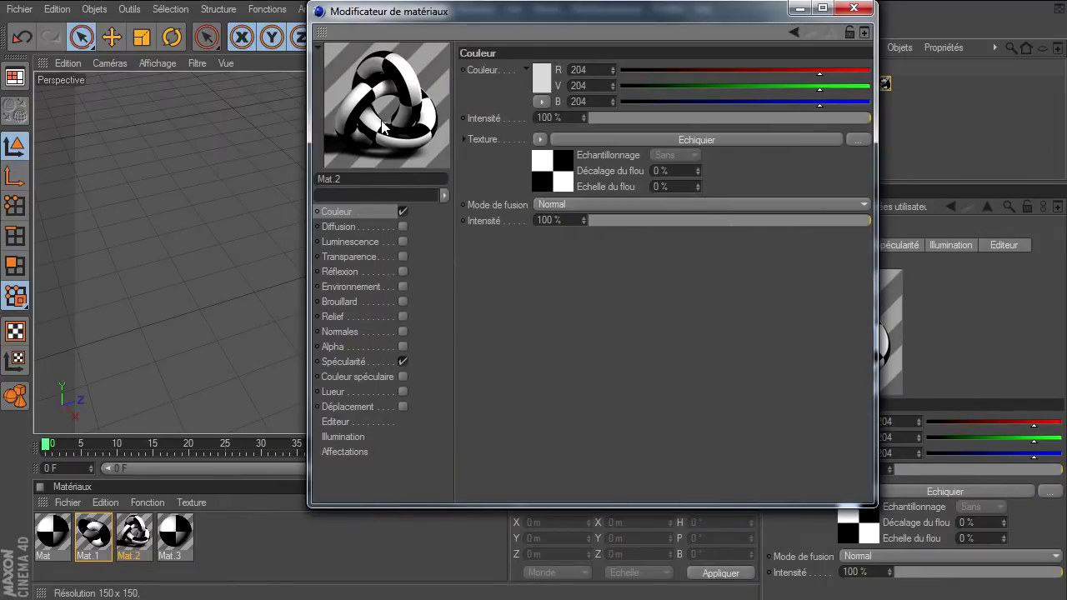
Give Mat.3 a Très grande taille preview showing the Object scene.
{"action": "left_click", "coordinate": [854, 7]}
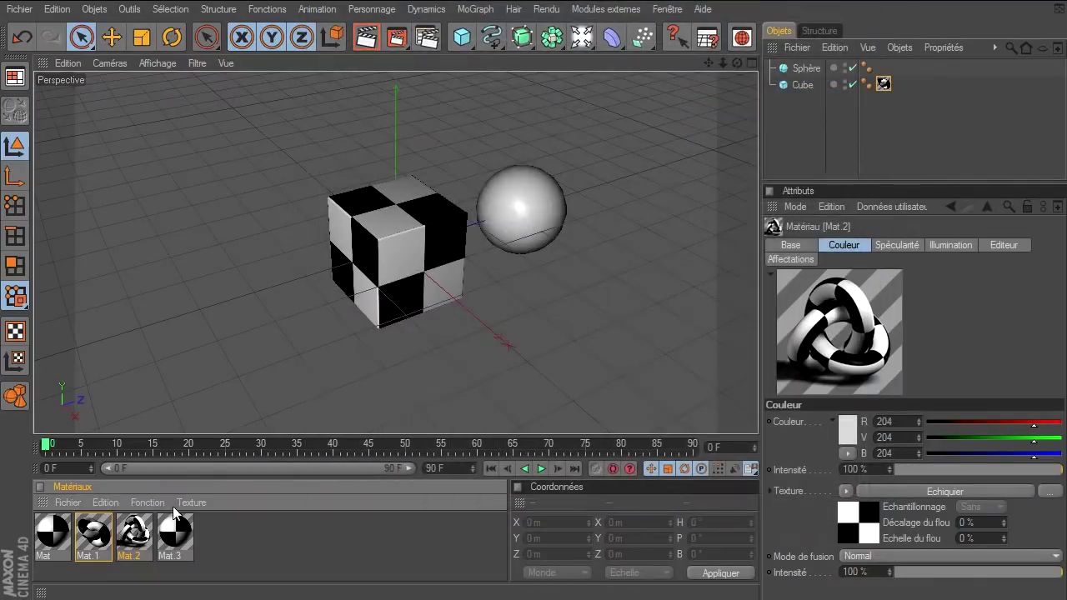
{"action": "double_click", "coordinate": [176, 538]}
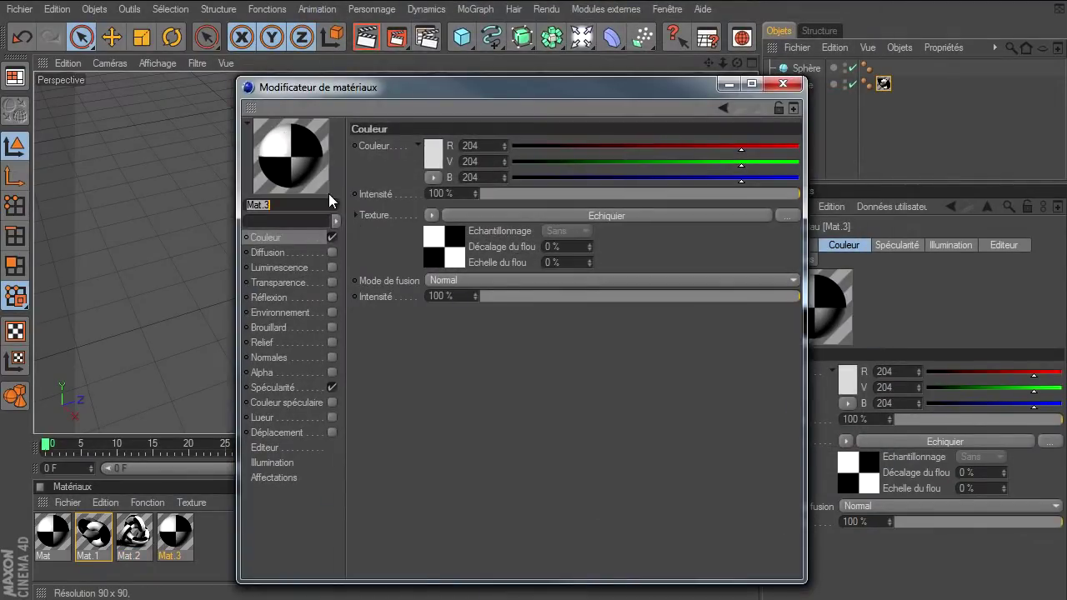
{"action": "right_click", "coordinate": [282, 163]}
{"action": "left_click", "coordinate": [330, 247]}
{"action": "right_click", "coordinate": [316, 161]}
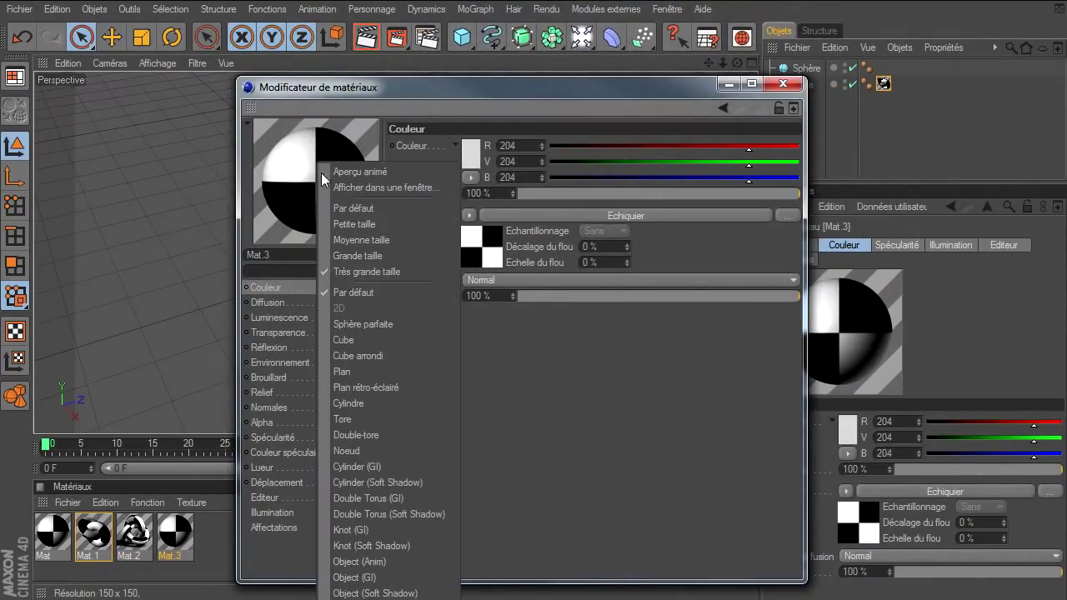
{"action": "left_click", "coordinate": [364, 593]}
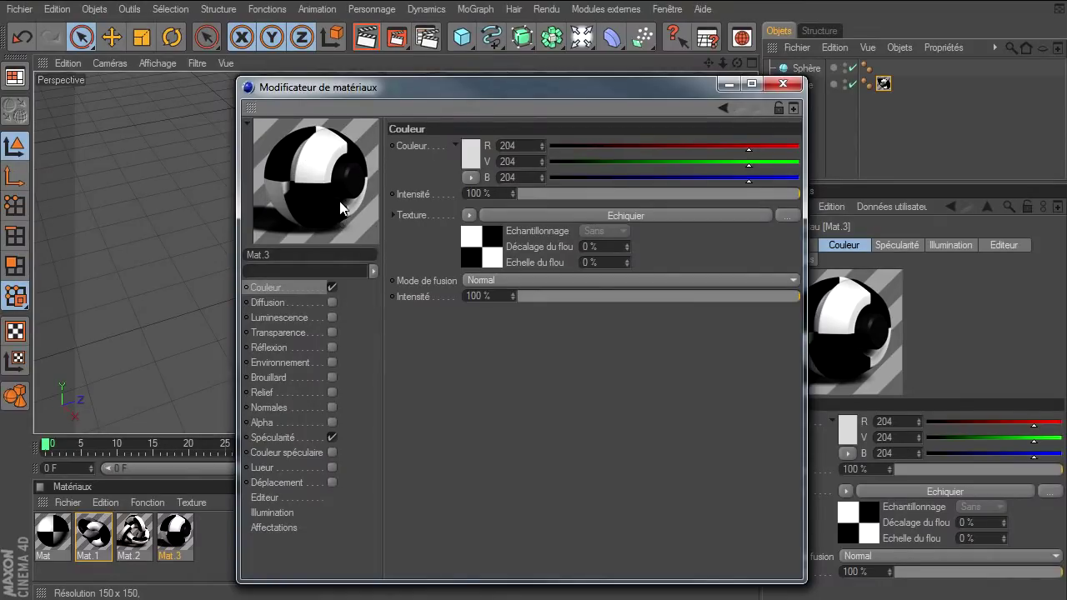
Clear Mat.3's checkerboard texture with Effacer and close the editor.
{"action": "left_click_drag", "start_coordinate": [359, 87], "coordinate": [530, 46]}
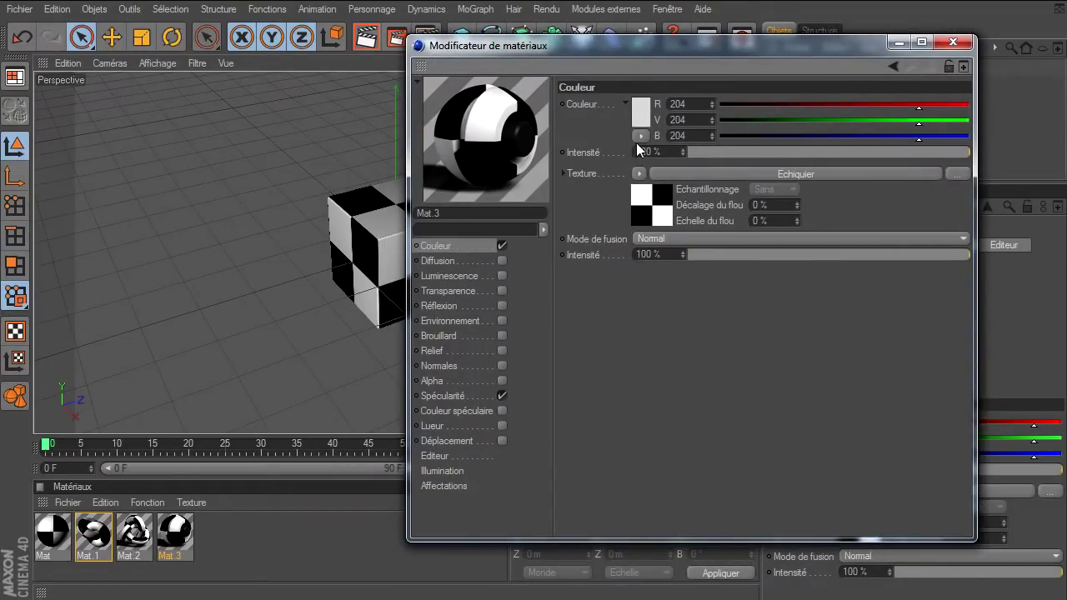
{"action": "left_click", "coordinate": [640, 176]}
{"action": "left_click", "coordinate": [654, 191]}
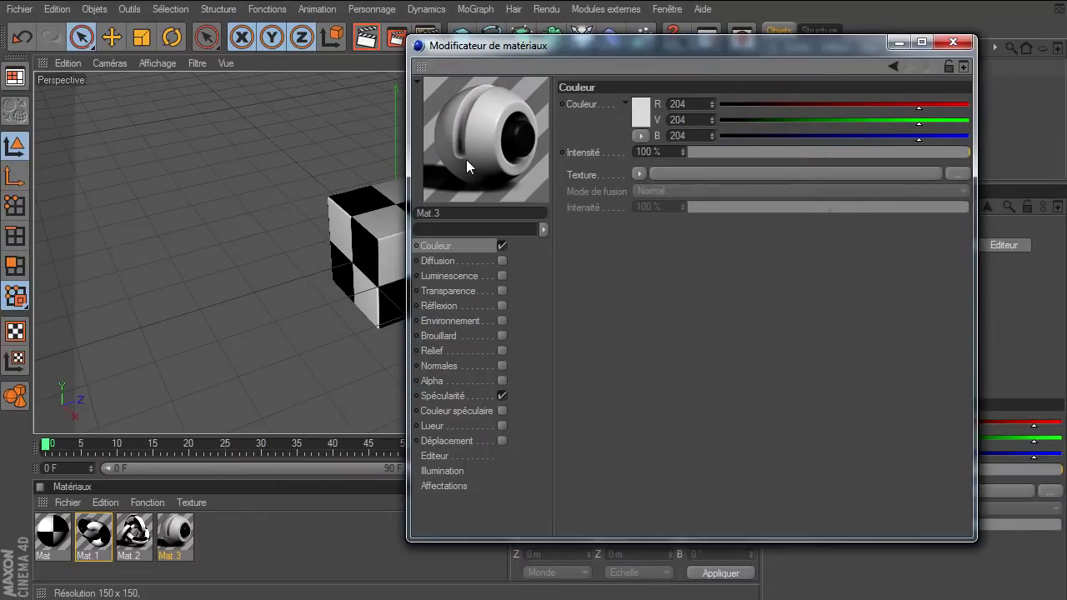
{"action": "left_click", "coordinate": [953, 42]}
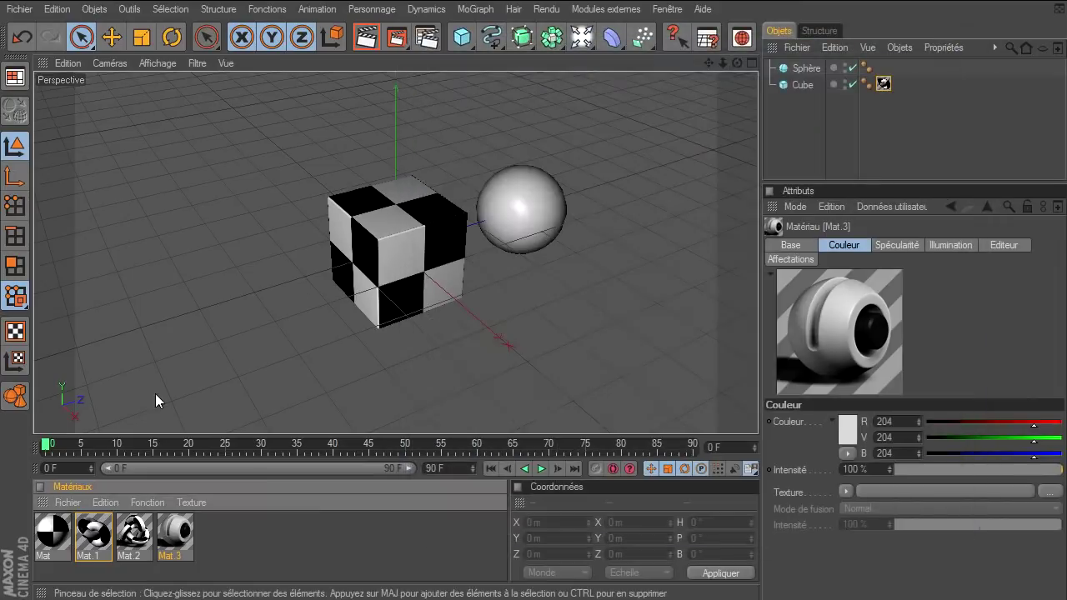
{"action": "double_click", "coordinate": [178, 540]}
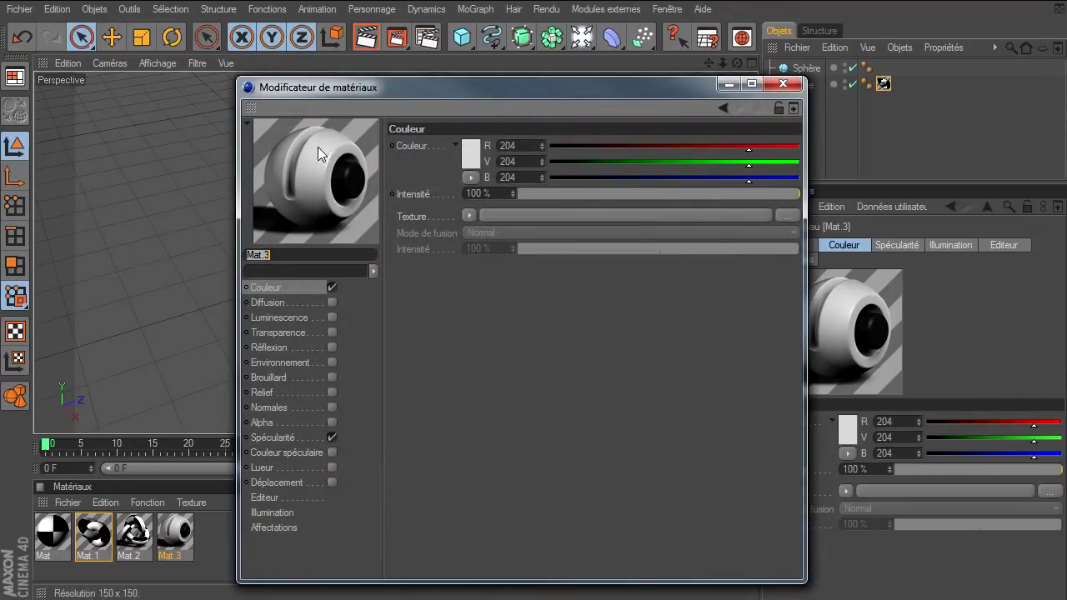
{"action": "left_click_drag", "start_coordinate": [345, 83], "coordinate": [392, 15]}
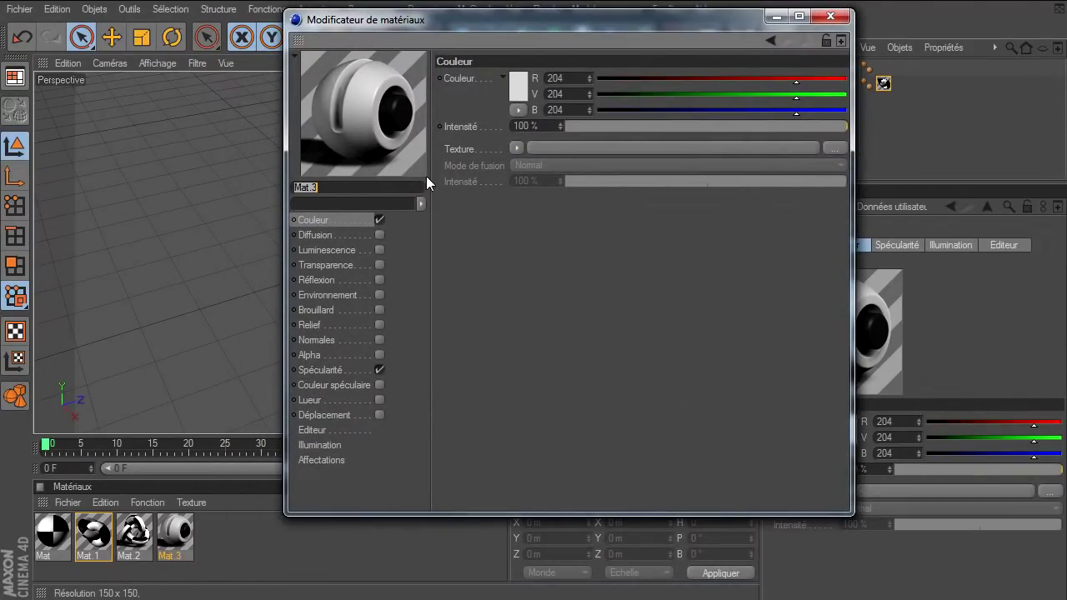
{"action": "right_click", "coordinate": [332, 73]}
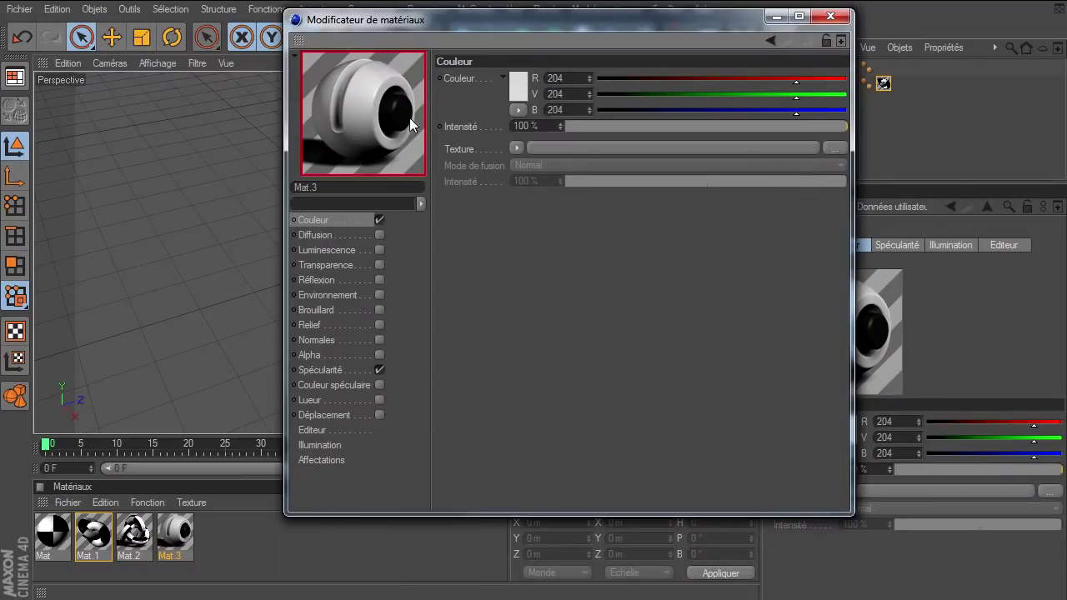
{"action": "right_click", "coordinate": [363, 101]}
{"action": "left_click", "coordinate": [387, 113]}
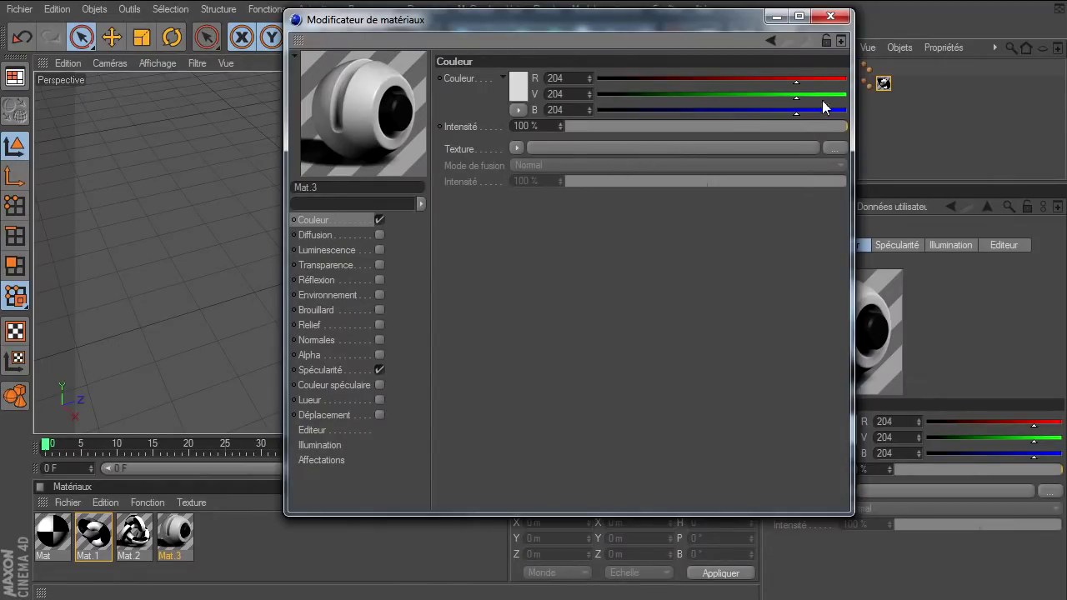
{"action": "left_click", "coordinate": [831, 18]}
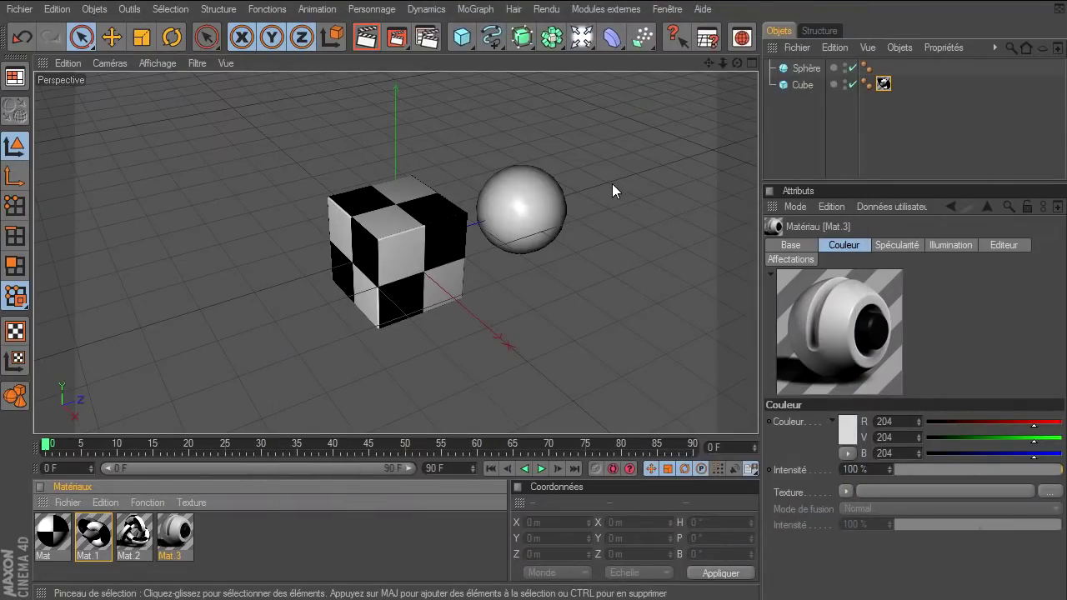